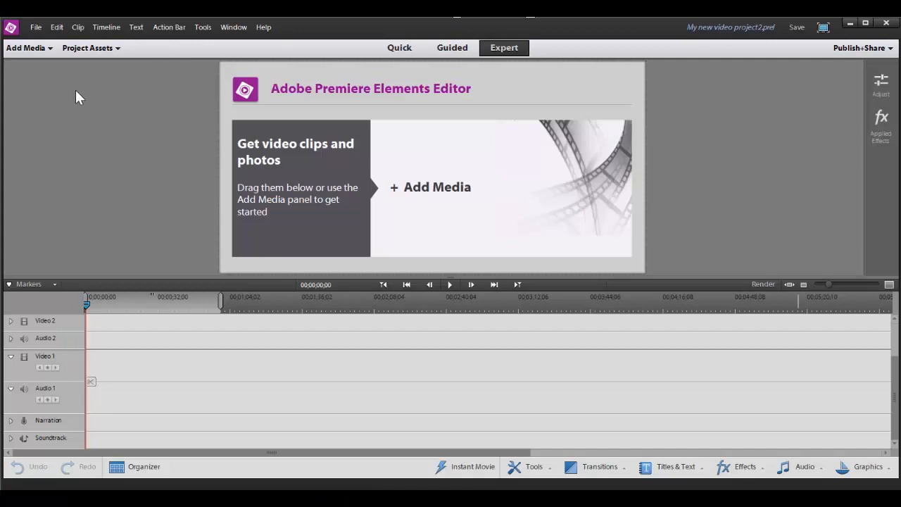
- Browse for media files to the WELCOME TO QWERTY folder, found in NERDS within the desktop folder 2016-17 FELLOWS
{"action": "left_click", "coordinate": [32, 49]}
{"action": "left_click", "coordinate": [48, 121]}
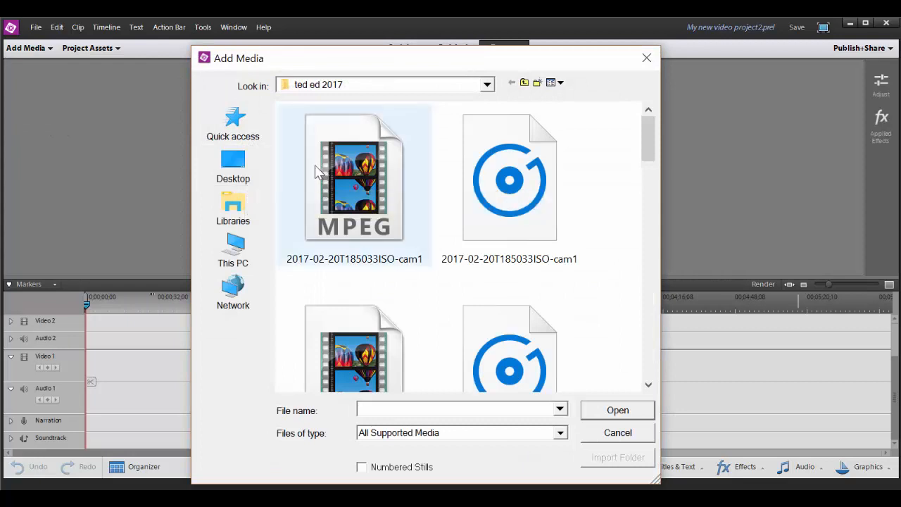
{"action": "left_click", "coordinate": [240, 169]}
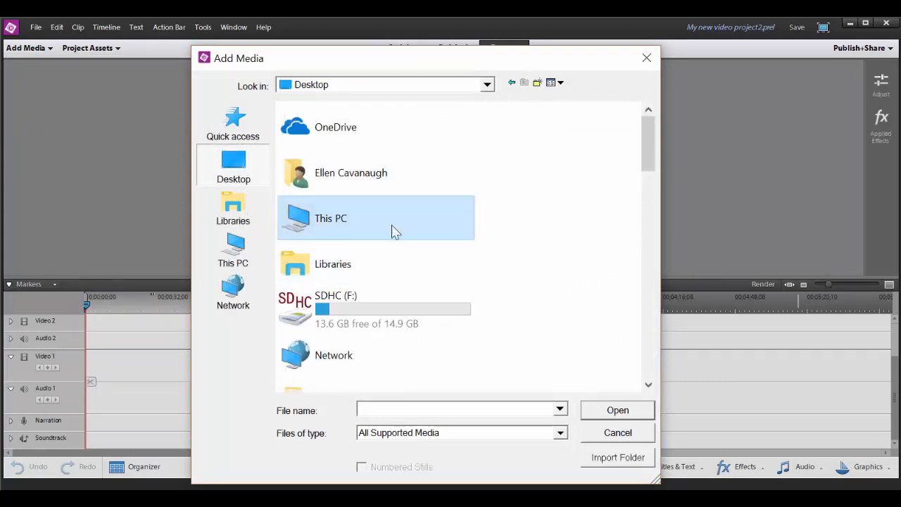
{"action": "mouse_move", "coordinate": [651, 187]}
{"action": "left_mouse_down"}
{"action": "mouse_move", "coordinate": [665, 250]}
{"action": "mouse_move", "coordinate": [655, 197]}
{"action": "left_mouse_up"}
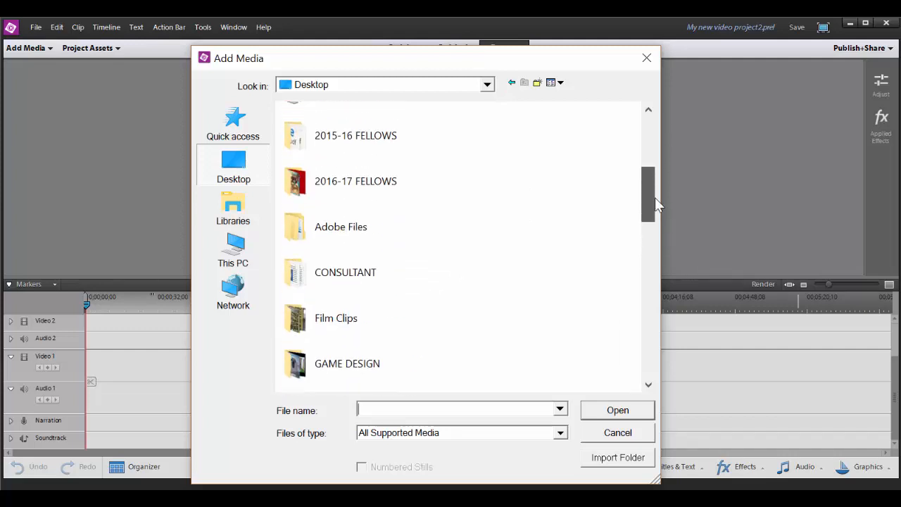
{"action": "double_click", "coordinate": [374, 186]}
{"action": "left_click", "coordinate": [653, 321]}
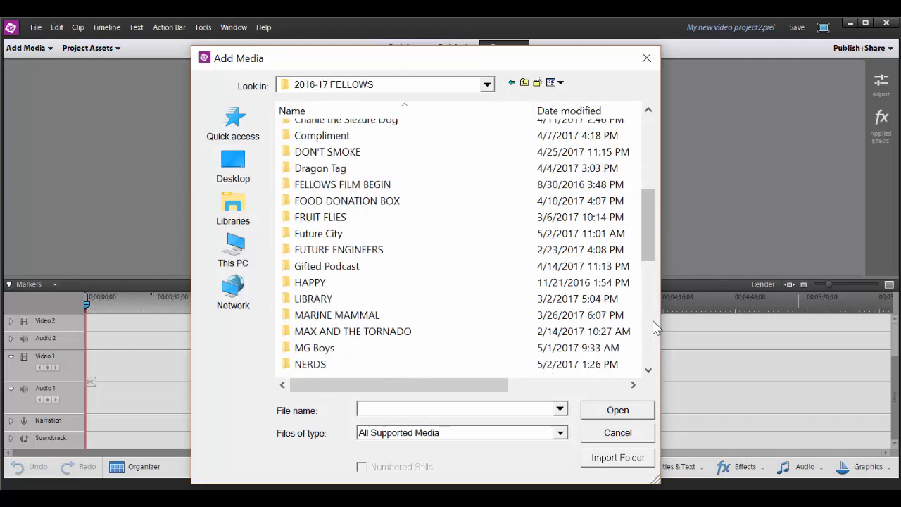
{"action": "left_click", "coordinate": [653, 321]}
{"action": "double_click", "coordinate": [438, 344]}
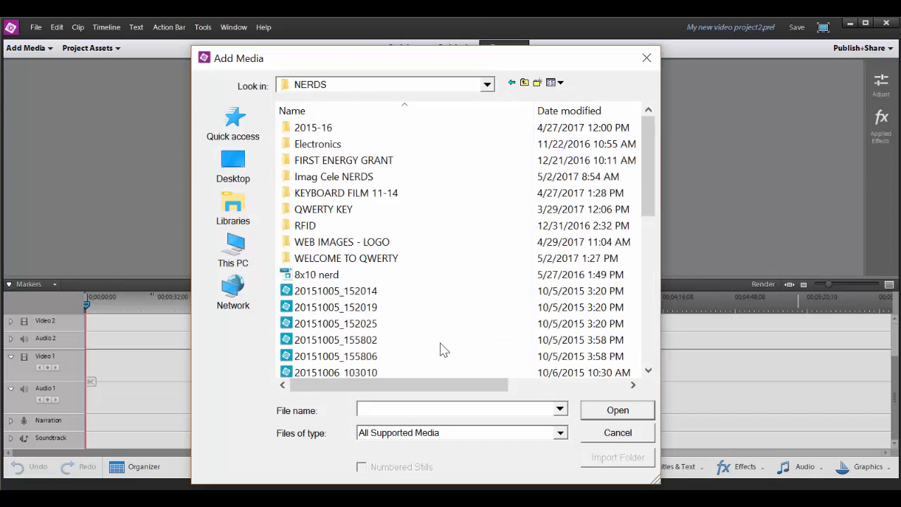
{"action": "left_click", "coordinate": [441, 340]}
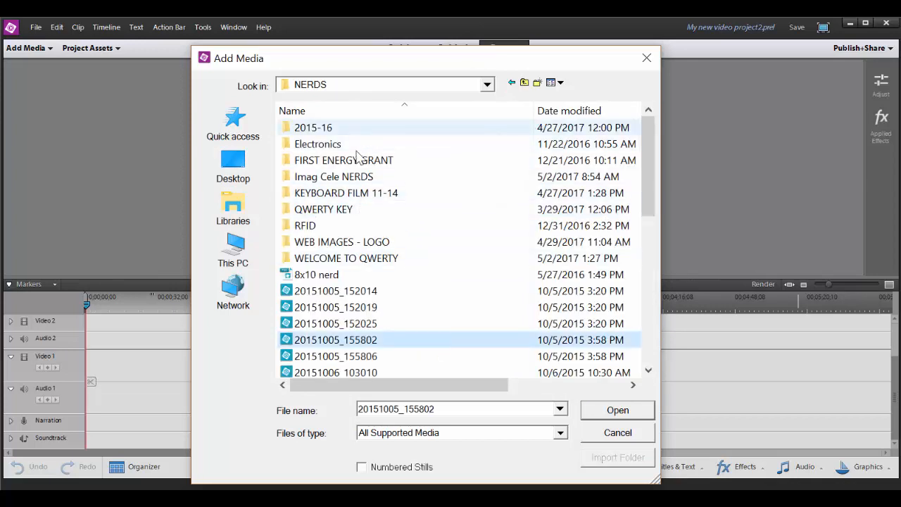
{"action": "double_click", "coordinate": [369, 258]}
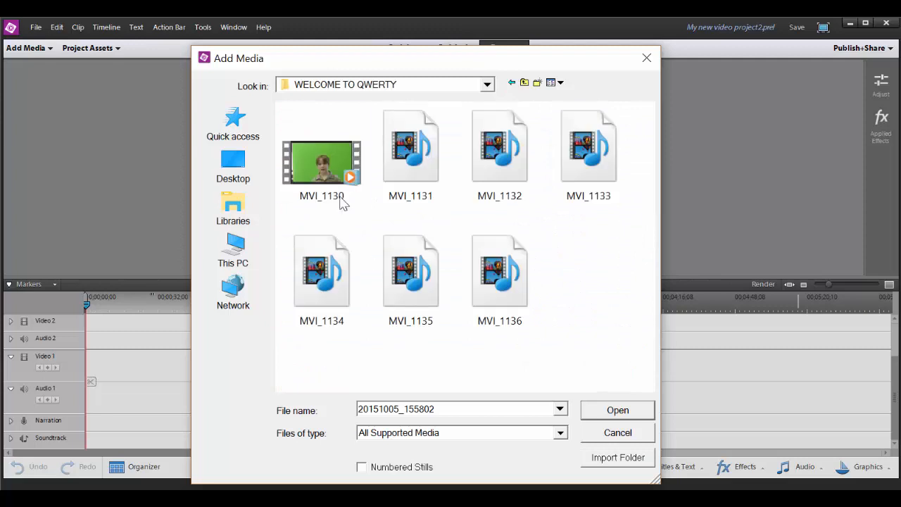
- Import the seven video clips MVI_1130 through MVI_1136 into the project
{"action": "left_click", "coordinate": [321, 147]}
{"action": "left_click", "coordinate": [524, 288], "text": "shift"}
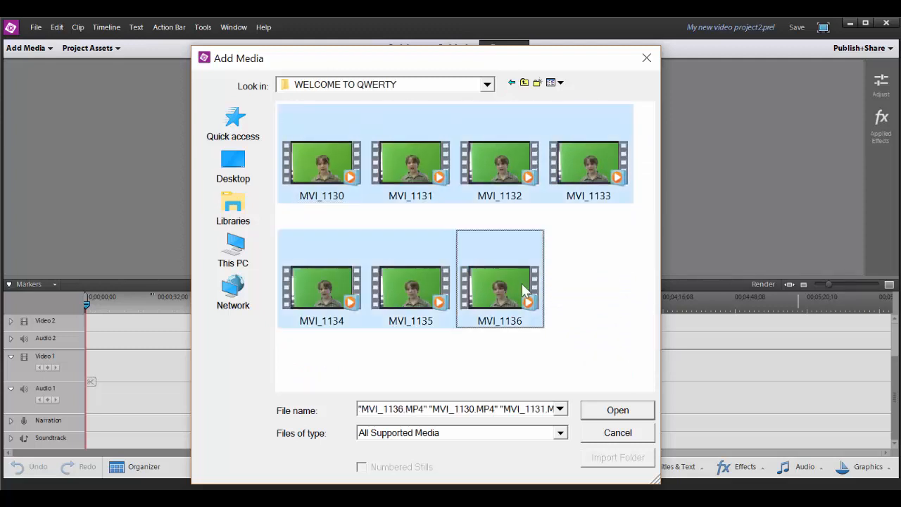
{"action": "left_click", "coordinate": [636, 410]}
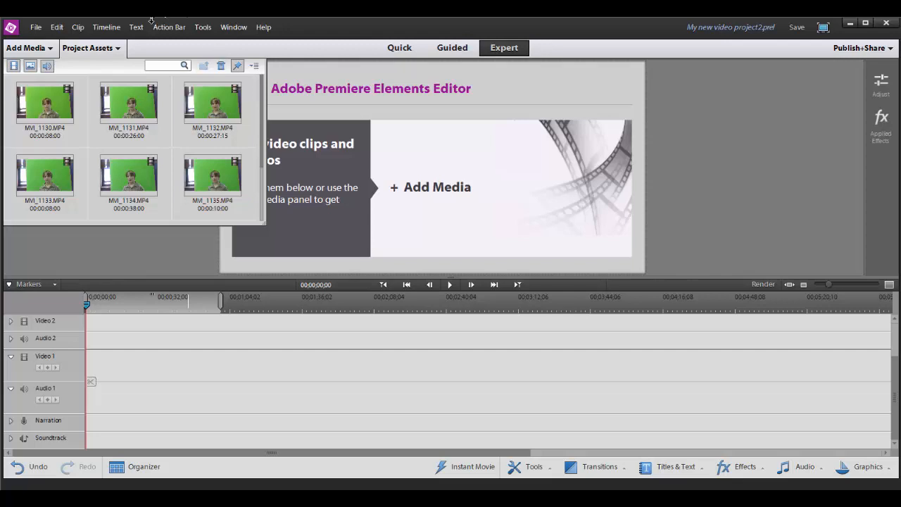
- Place all seven imported clips, MVI_1130 to MVI_1136, in sequence at the start of the Video 1 and Audio 1 tracks
{"action": "left_click", "coordinate": [59, 104]}
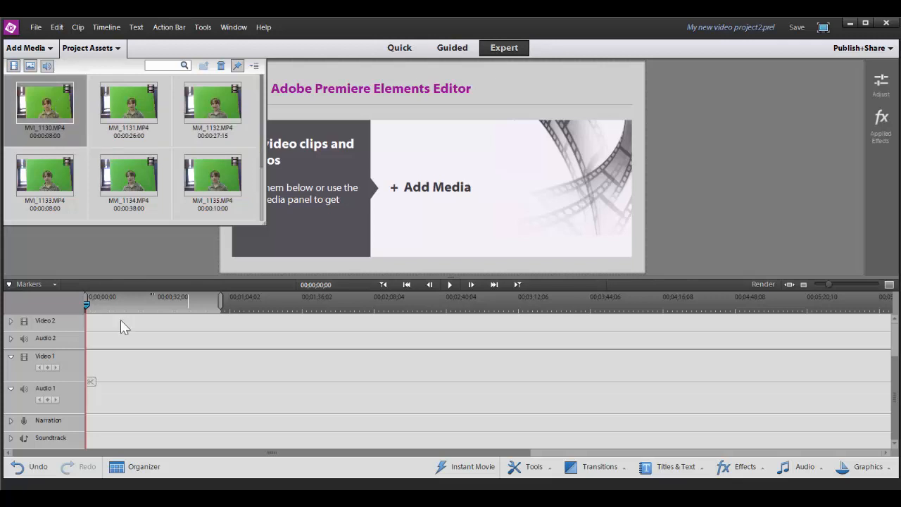
{"action": "left_click_drag", "start_coordinate": [120, 325], "coordinate": [72, 104]}
{"action": "left_click_drag", "start_coordinate": [263, 134], "coordinate": [264, 224]}
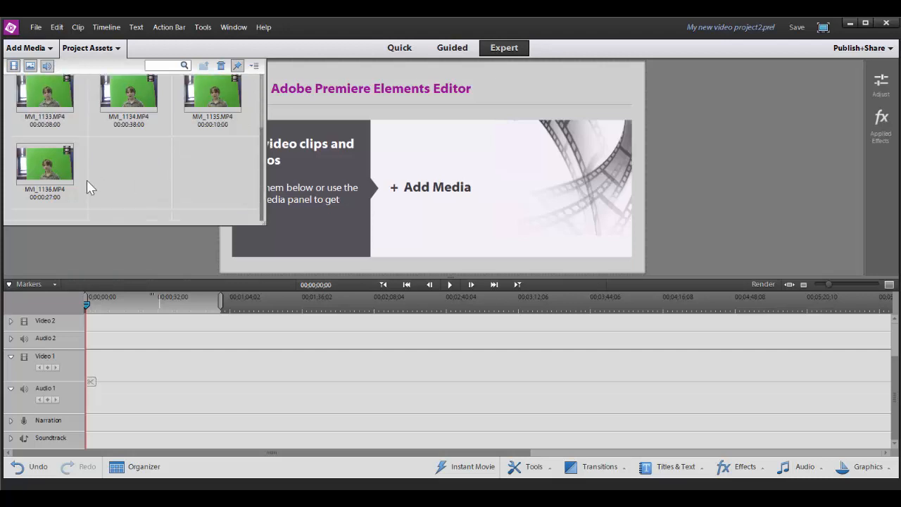
{"action": "left_click", "coordinate": [60, 181], "text": "shift"}
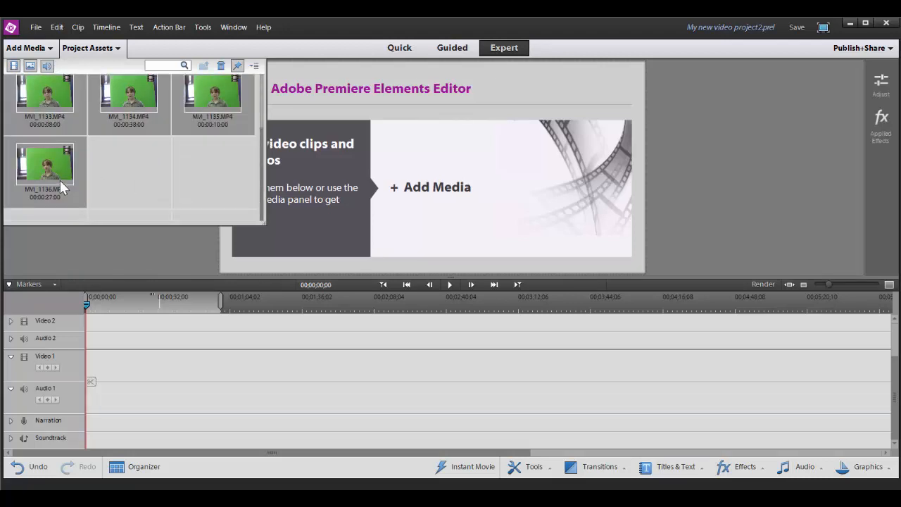
{"action": "left_click_drag", "start_coordinate": [60, 181], "coordinate": [100, 380]}
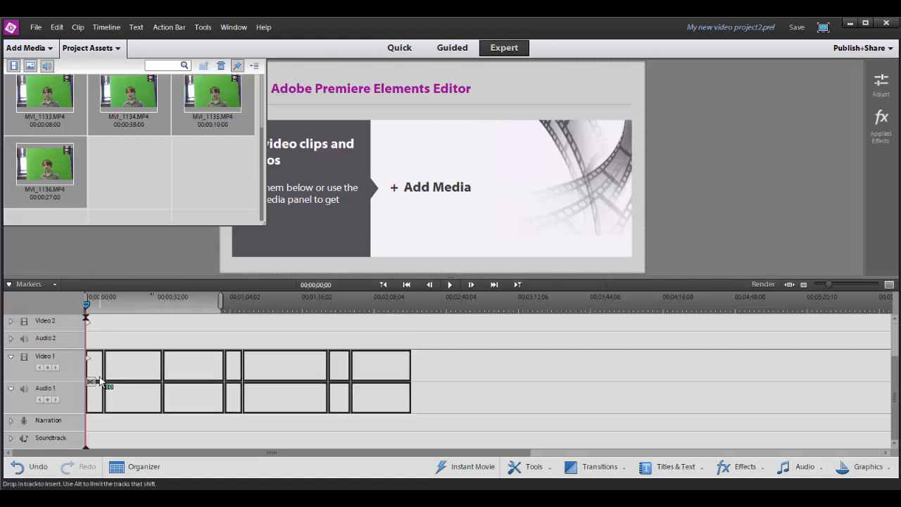
{"action": "left_click_drag", "start_coordinate": [99, 379], "coordinate": [99, 376]}
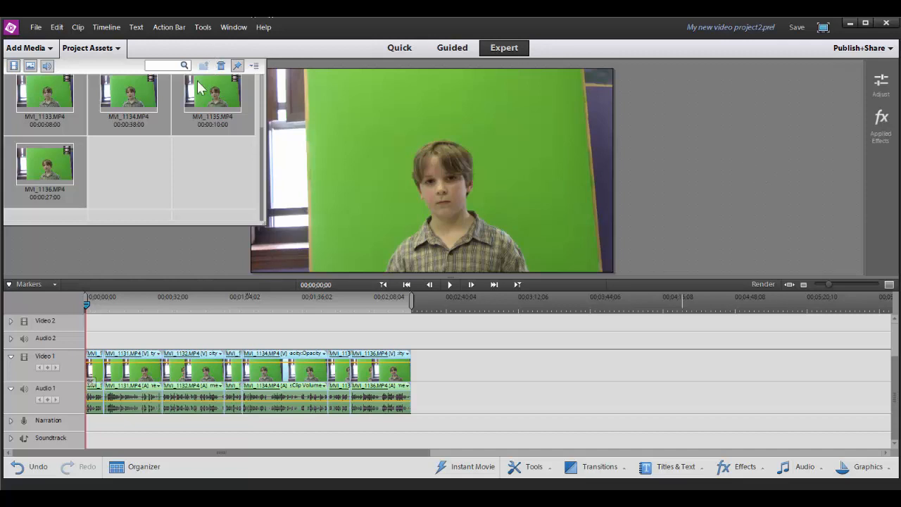
- Save the project under the name Welcome to QWERTY, choosing the location from the Desktop
{"action": "left_click", "coordinate": [40, 30]}
{"action": "left_click", "coordinate": [68, 121]}
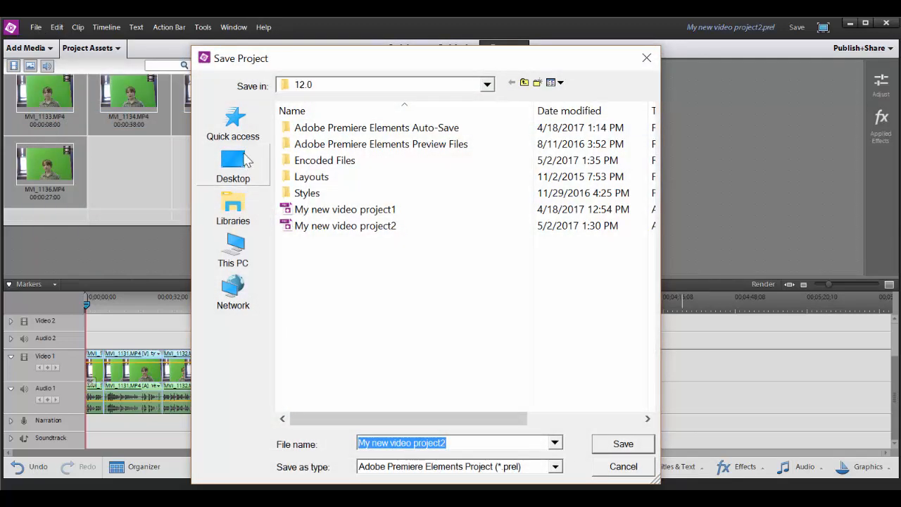
{"action": "left_click", "coordinate": [233, 163]}
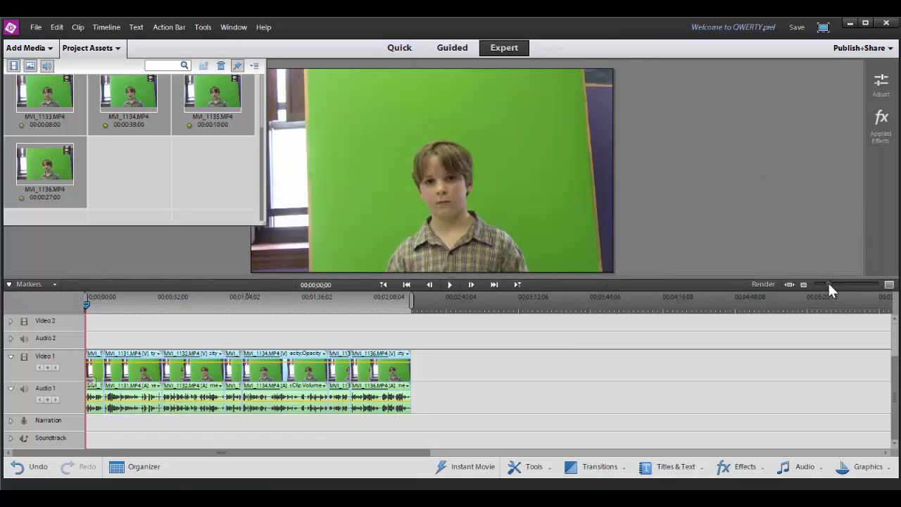
- Find the Crop effect by searching for "crop" and apply it to all the selected clips on the Video 1 track
{"action": "left_click_drag", "start_coordinate": [827, 281], "coordinate": [855, 284]}
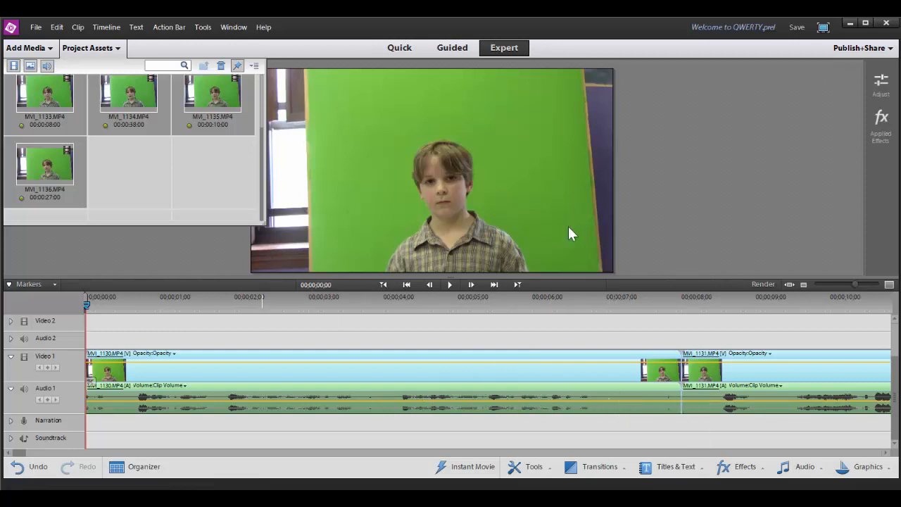
{"action": "left_click", "coordinate": [97, 49]}
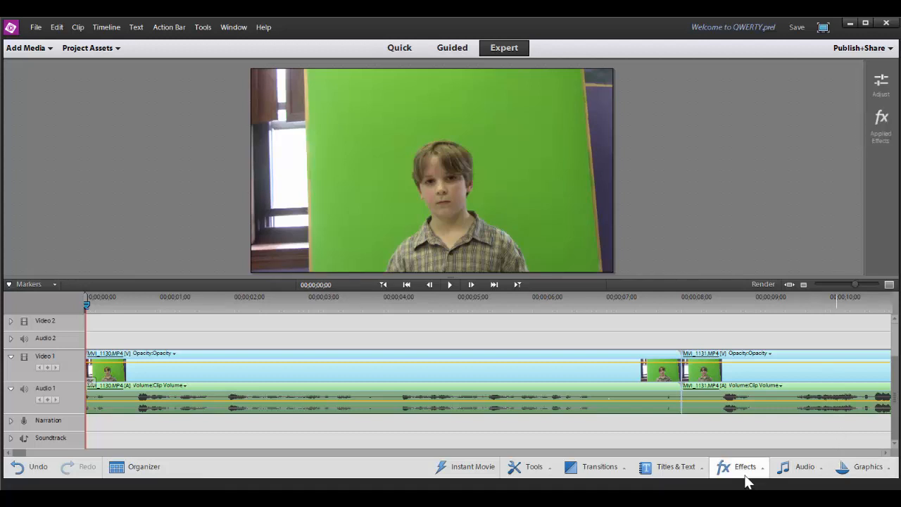
{"action": "left_click", "coordinate": [880, 133]}
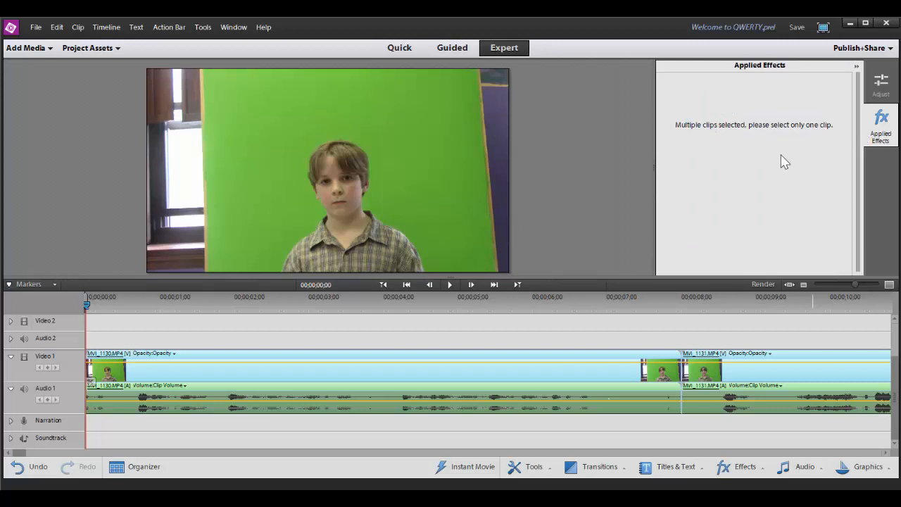
{"action": "left_click", "coordinate": [745, 471]}
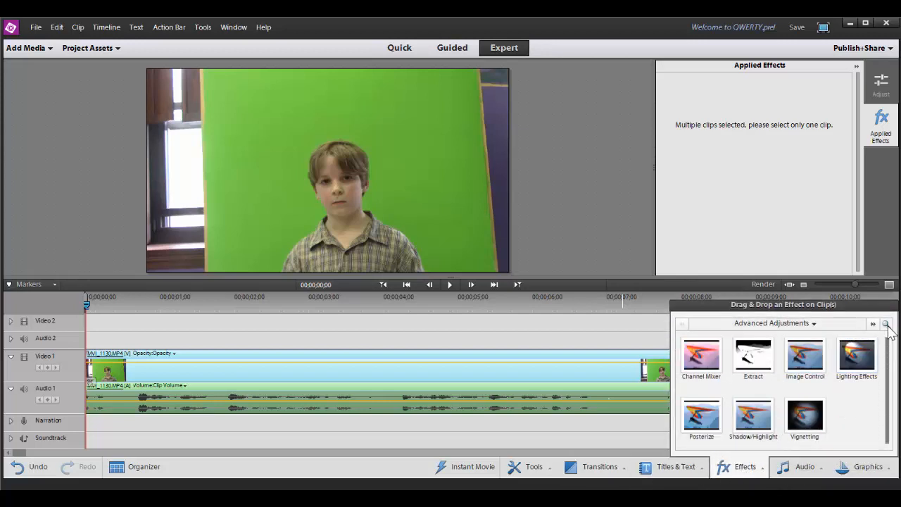
{"action": "left_click", "coordinate": [887, 326]}
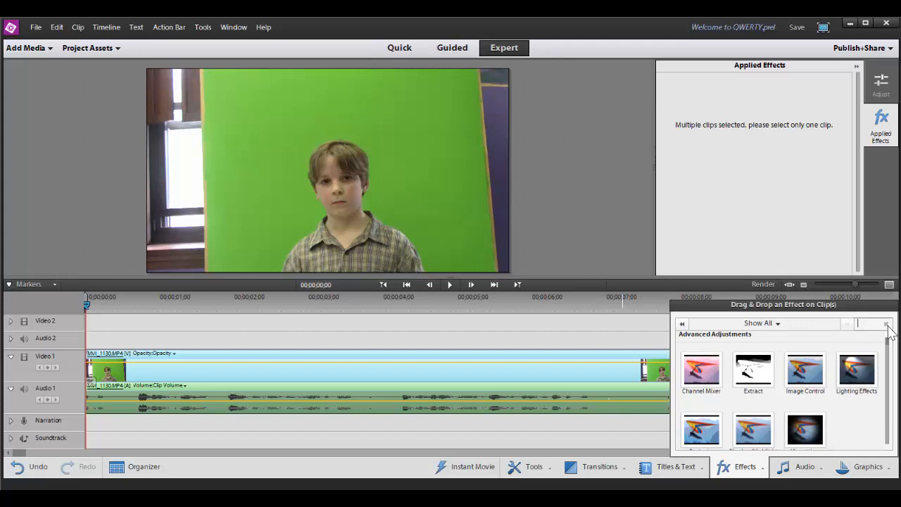
{"action": "type", "text": "crop"}
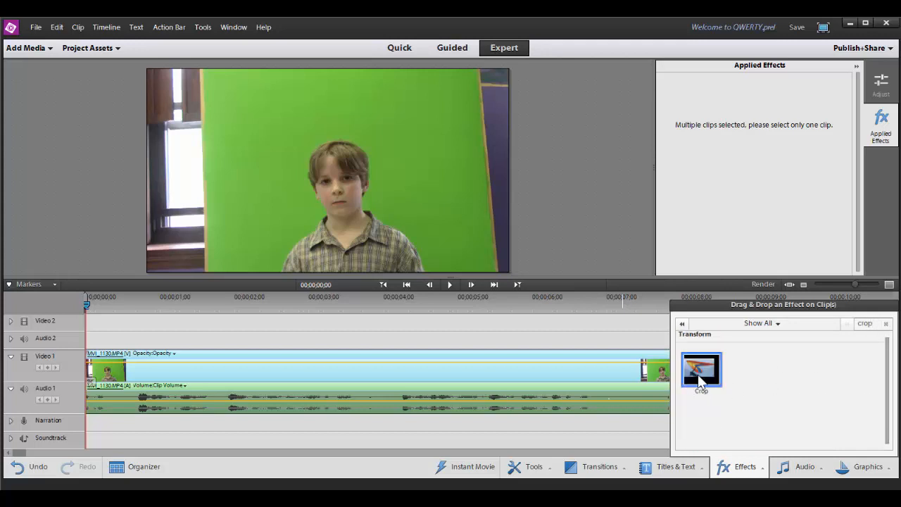
{"action": "left_click_drag", "start_coordinate": [701, 380], "coordinate": [540, 372]}
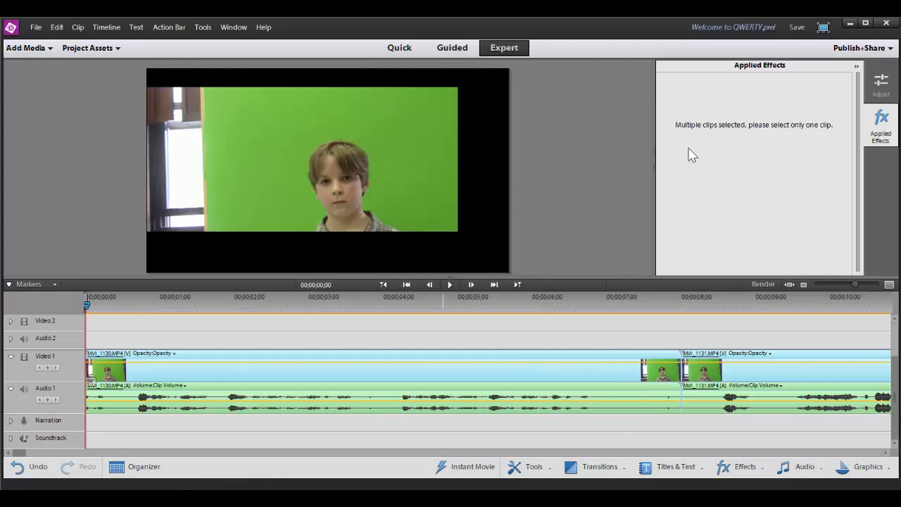
- Set the Crop effect on clip MVI_1130 to Left 23.3 %, Top 19.2 %, Right 18.4 % and Bottom 0.0 %
{"action": "left_click", "coordinate": [546, 375]}
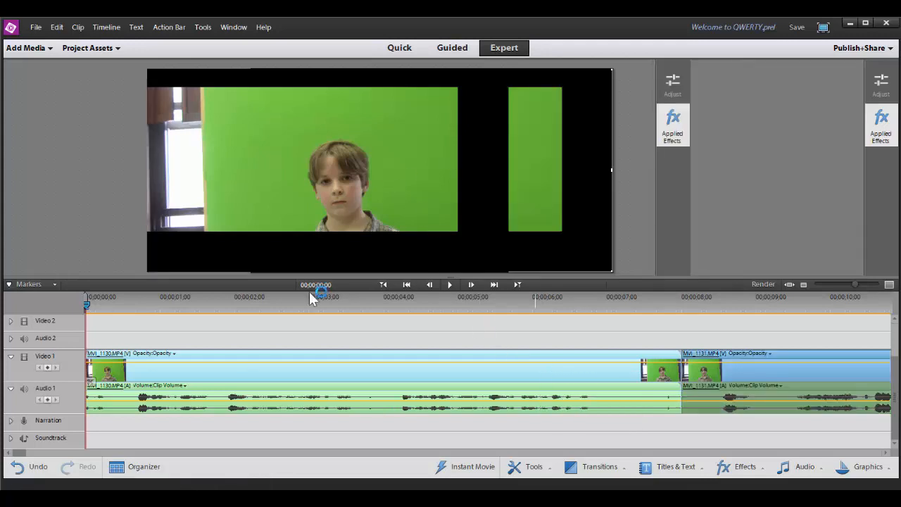
{"action": "left_click", "coordinate": [235, 304]}
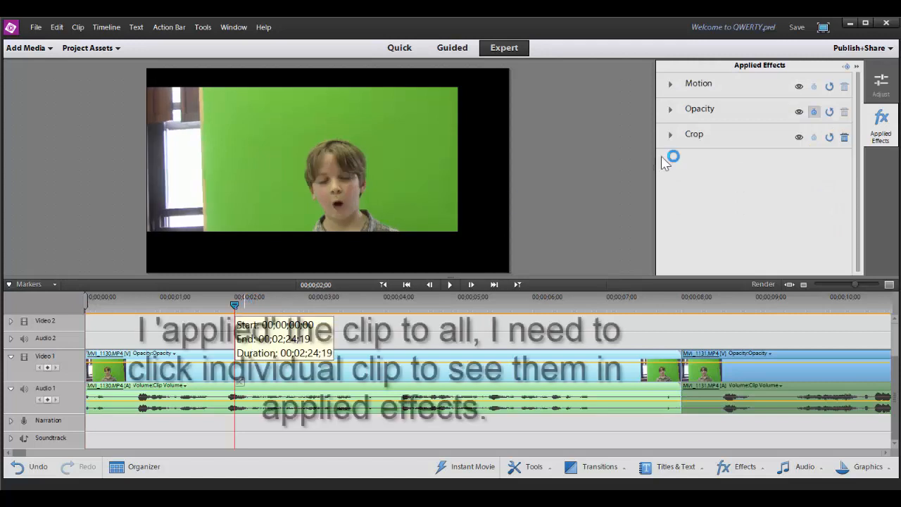
{"action": "left_click", "coordinate": [711, 142]}
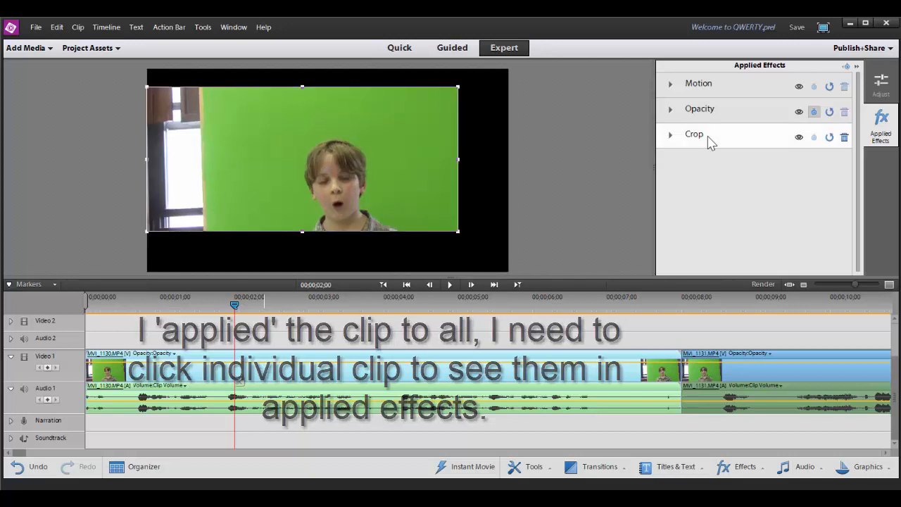
{"action": "left_click", "coordinate": [696, 135]}
{"action": "left_click_drag", "start_coordinate": [690, 167], "coordinate": [718, 191]}
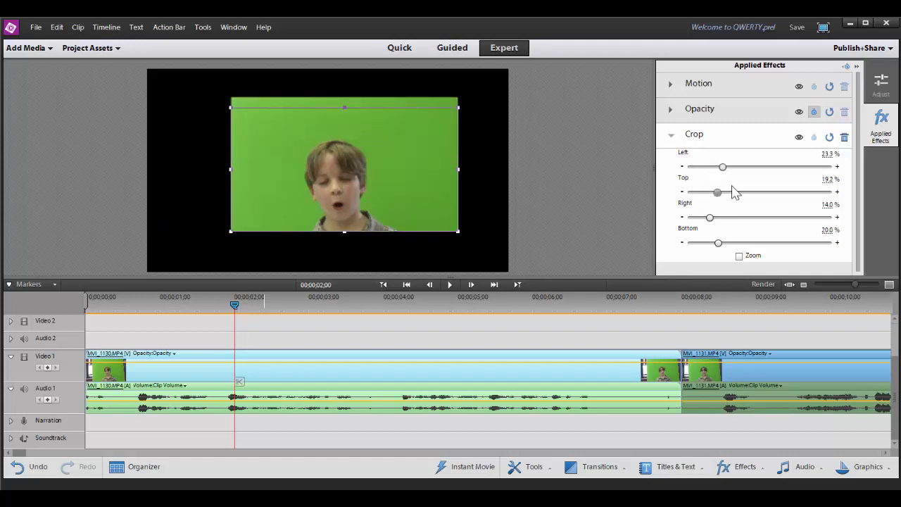
{"action": "left_click_drag", "start_coordinate": [718, 243], "coordinate": [687, 244]}
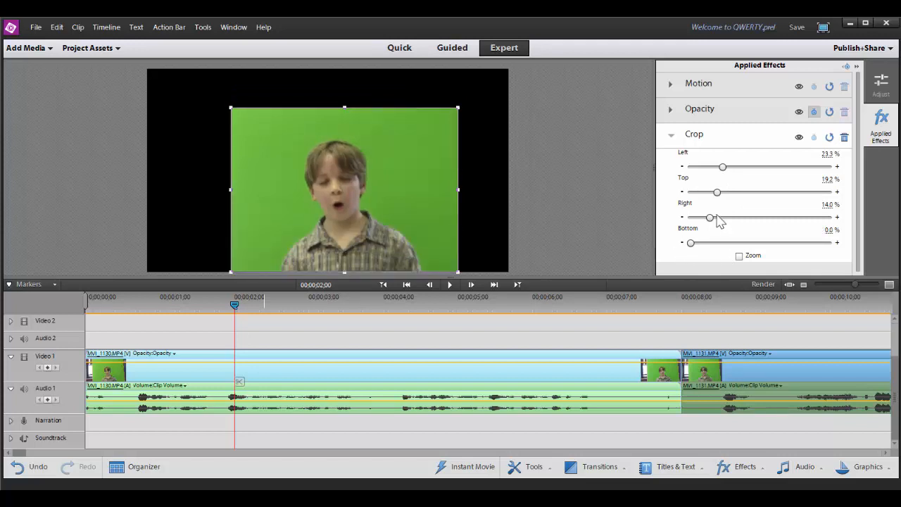
{"action": "mouse_move", "coordinate": [710, 217]}
{"action": "left_mouse_down"}
{"action": "mouse_move", "coordinate": [699, 219]}
{"action": "mouse_move", "coordinate": [717, 220]}
{"action": "left_mouse_up"}
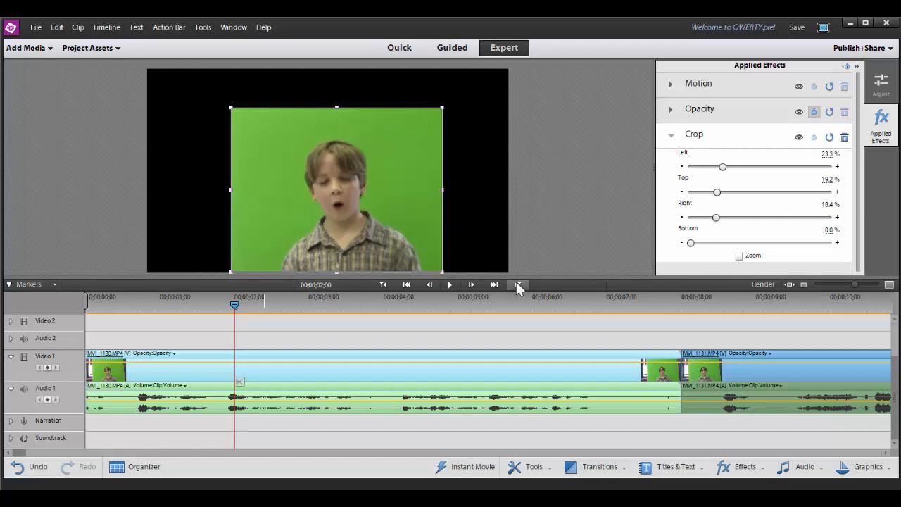
- Check the cropped framing near the start and end of clip MVI_1130, and collapse the Crop settings
{"action": "left_click_drag", "start_coordinate": [235, 304], "coordinate": [644, 347]}
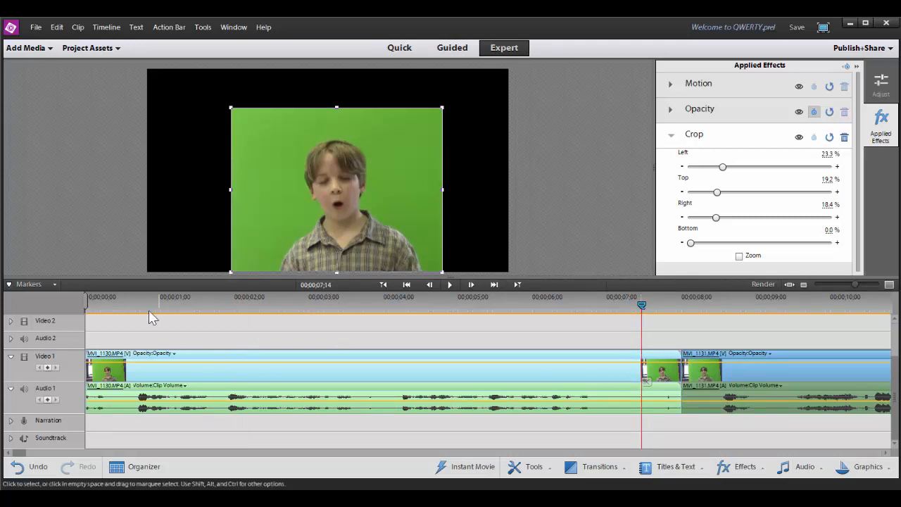
{"action": "left_click", "coordinate": [126, 296]}
{"action": "left_click", "coordinate": [99, 300]}
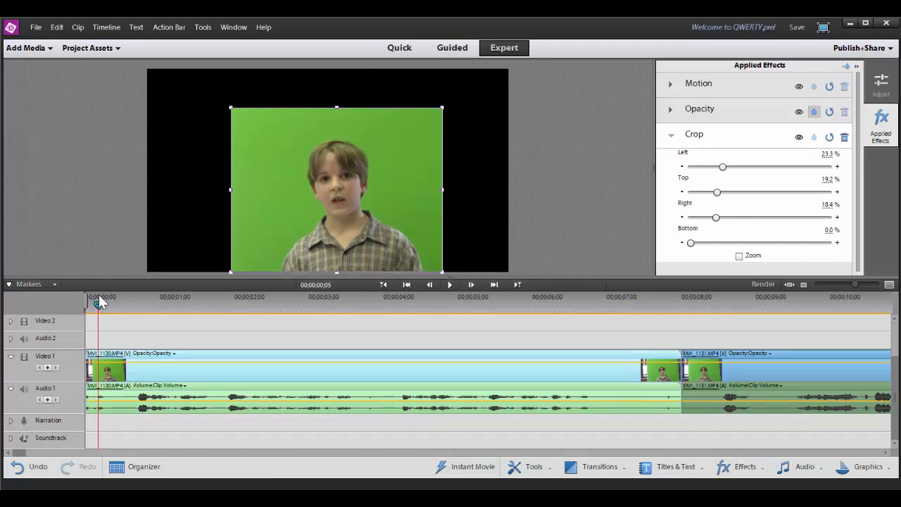
{"action": "left_click", "coordinate": [642, 306]}
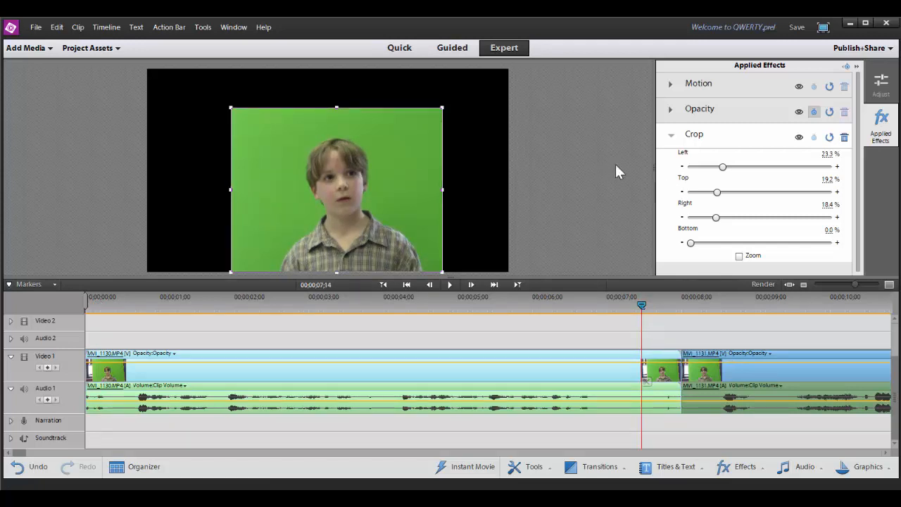
{"action": "left_click", "coordinate": [680, 135]}
{"action": "left_click", "coordinate": [589, 137]}
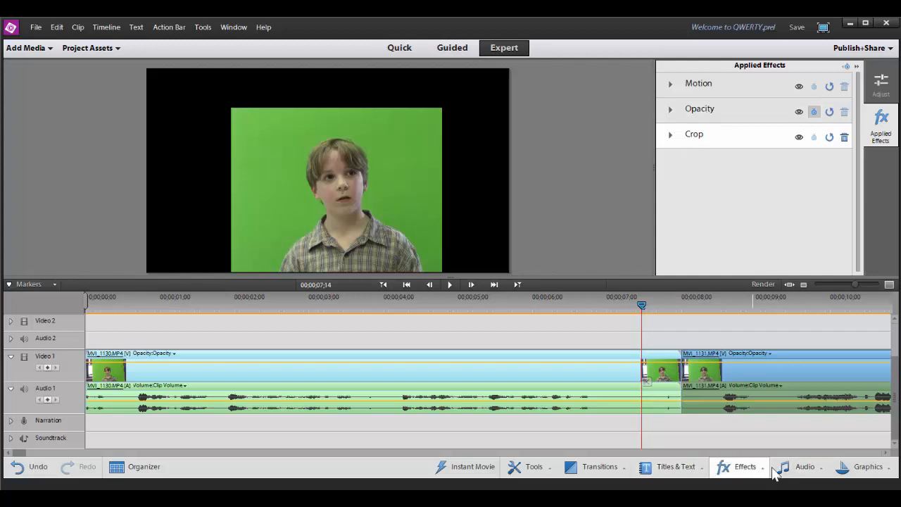
- Find the Chroma Key effect by searching for "chroma" and apply it to clip MVI_1130 on the Video 1 track
{"action": "left_click", "coordinate": [747, 467]}
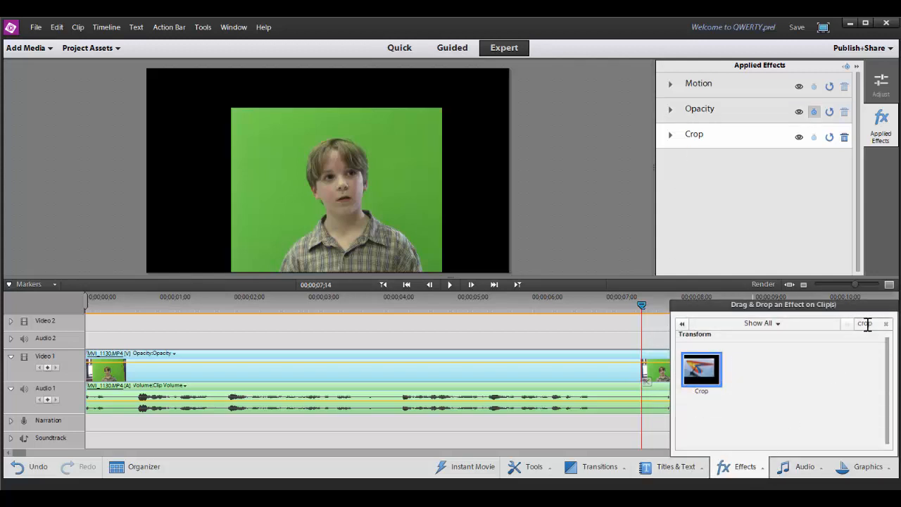
{"action": "double_click", "coordinate": [865, 323]}
{"action": "type", "text": "chroma"}
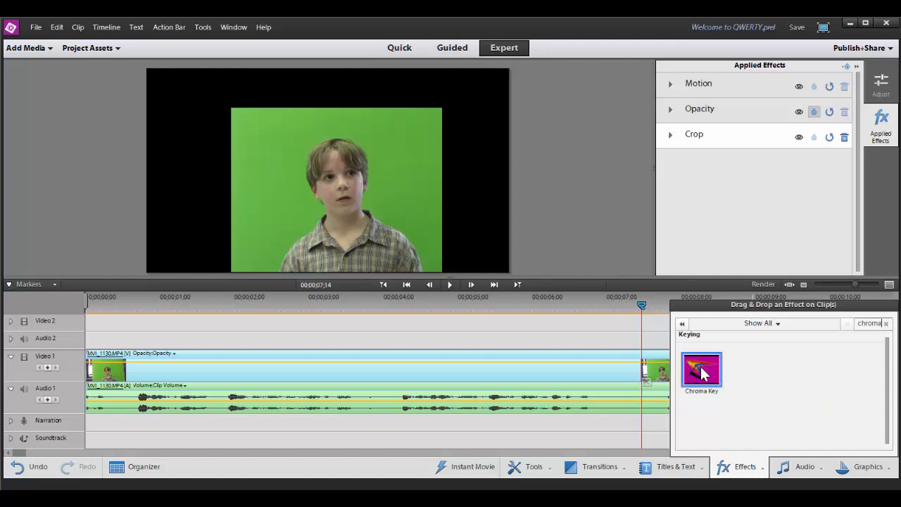
{"action": "left_click_drag", "start_coordinate": [702, 373], "coordinate": [579, 366]}
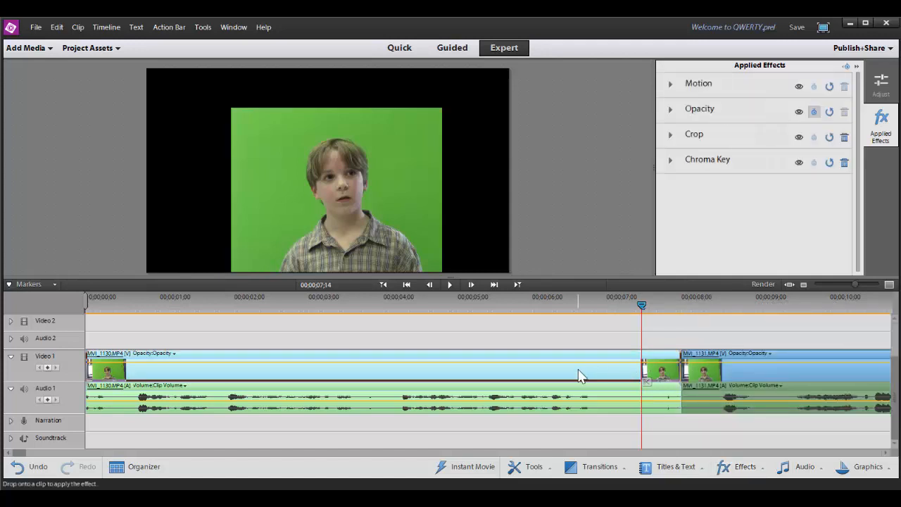
- Sample the green background as the Chroma Key color on clip MVI_1130 and set Similarity to 30.2 %
{"action": "left_click", "coordinate": [706, 168]}
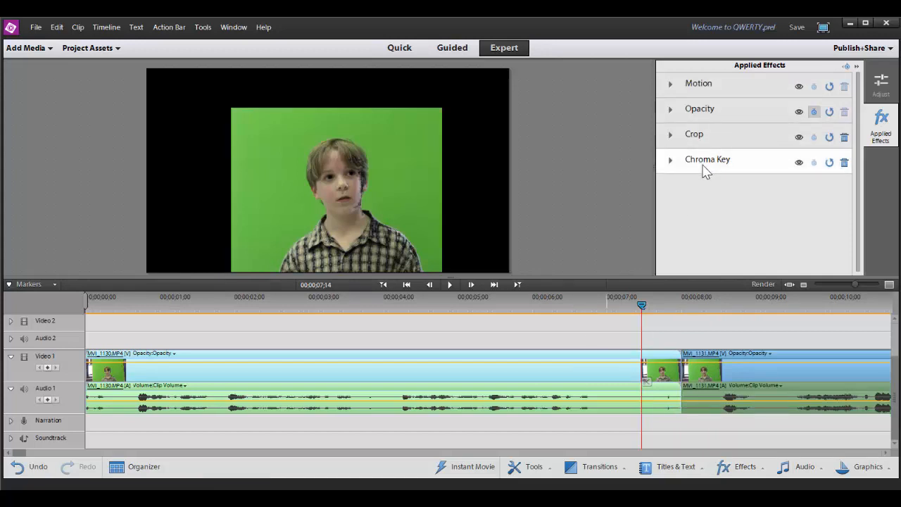
{"action": "left_click", "coordinate": [706, 169]}
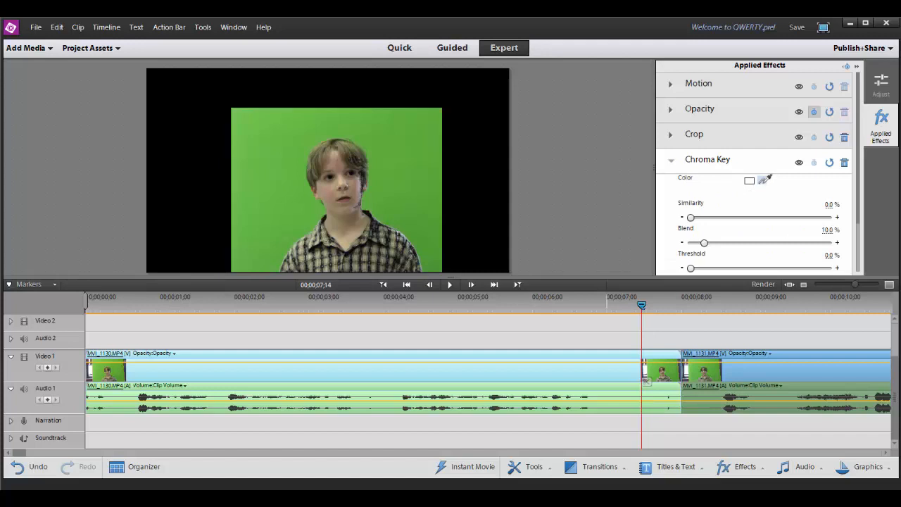
{"action": "left_click", "coordinate": [766, 179]}
{"action": "left_click", "coordinate": [428, 139]}
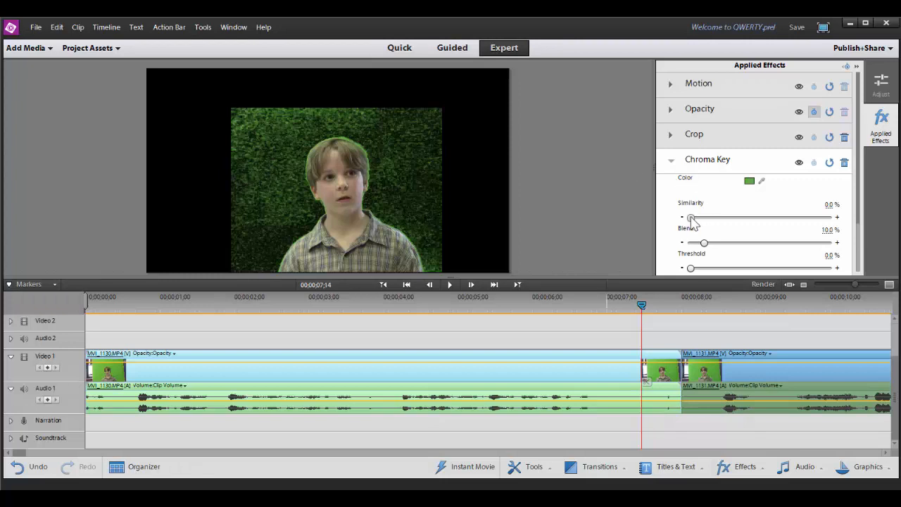
{"action": "left_click_drag", "start_coordinate": [692, 218], "coordinate": [729, 234]}
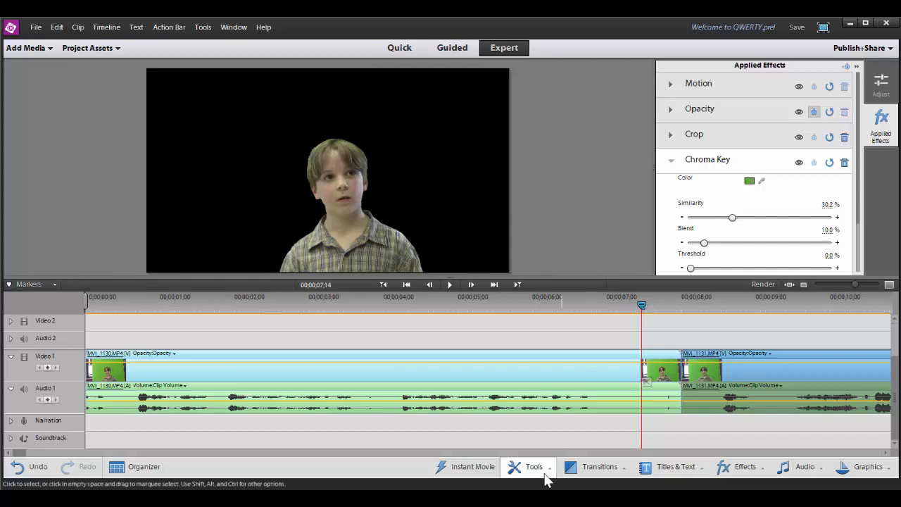
{"action": "left_click", "coordinate": [772, 494]}
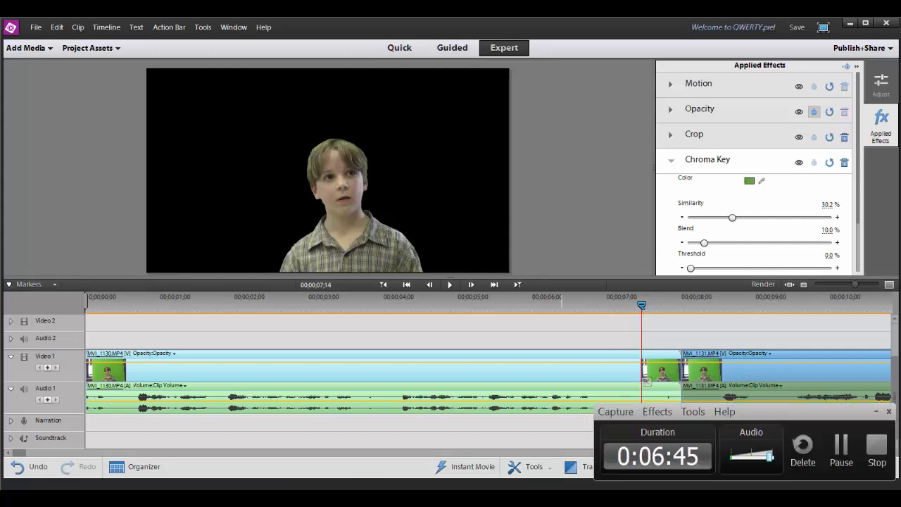